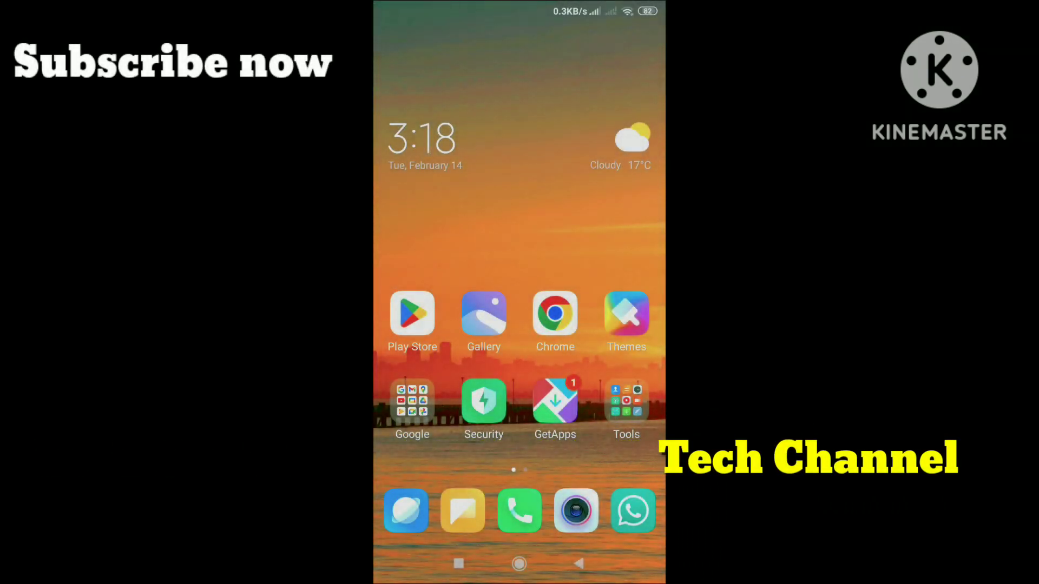
Launch Google Play Store from the home screen and open its search page with recent searches.
{"action": "key", "text": "XF86AudioRaiseVolume"}
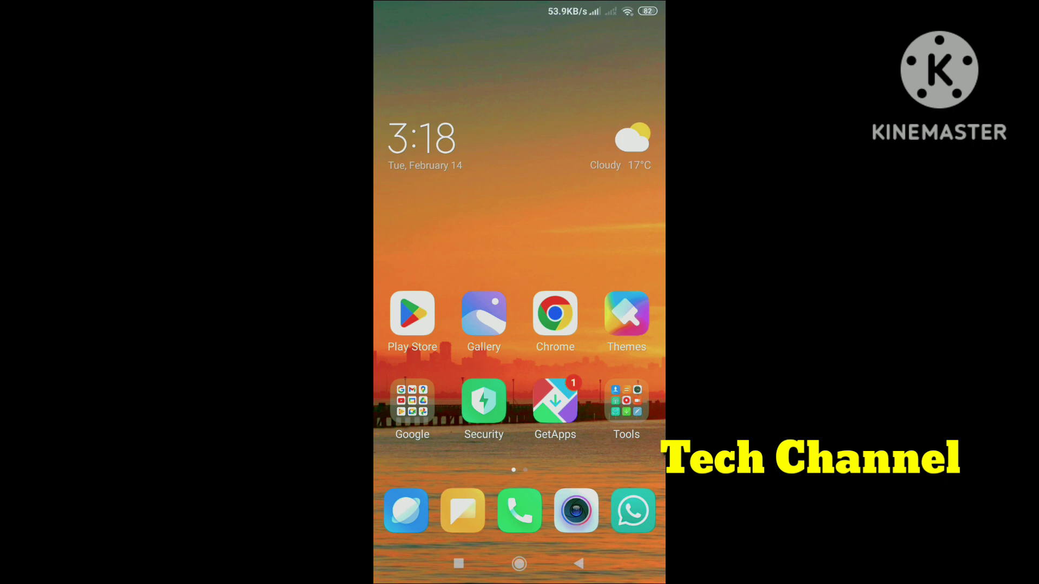
{"action": "left_click_drag", "start_coordinate": [584, 244], "coordinate": [503, 244]}
{"action": "left_click", "coordinate": [413, 314]}
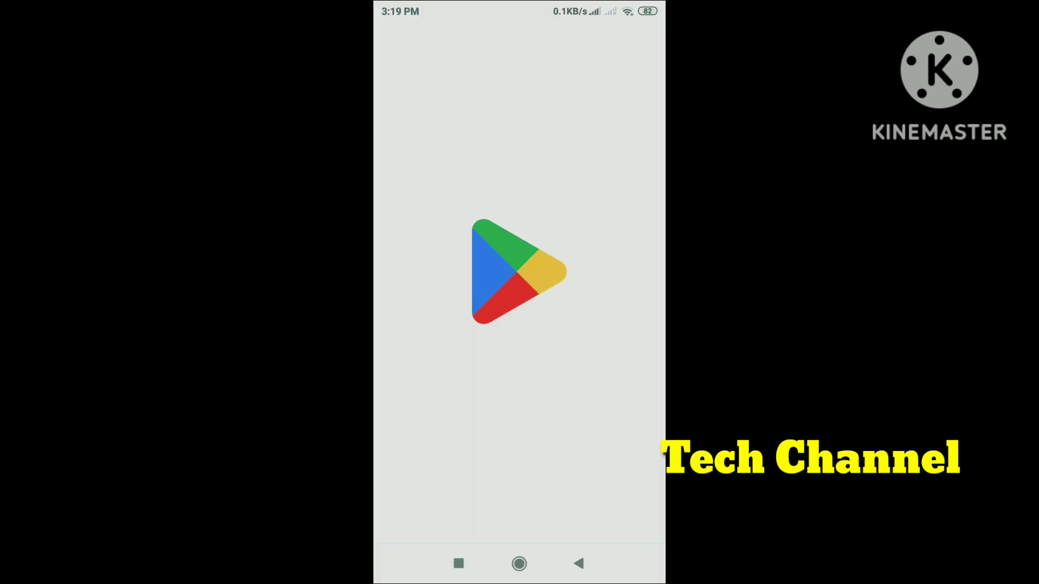
{"action": "key", "text": "XF86AudioRaiseVolume"}
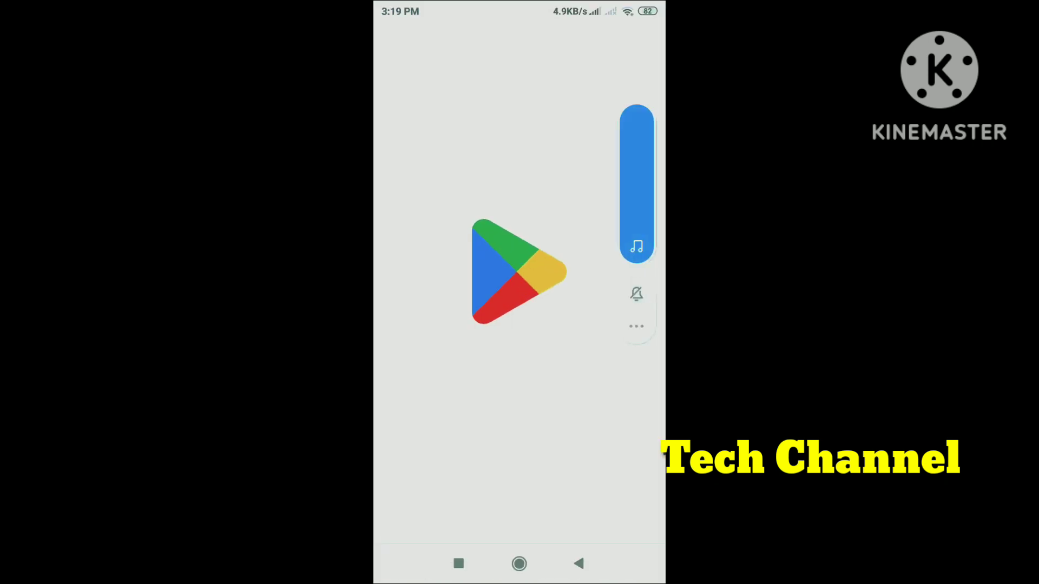
{"action": "scroll", "coordinate": [520, 325], "scroll_direction": "down", "scroll_amount": 3}
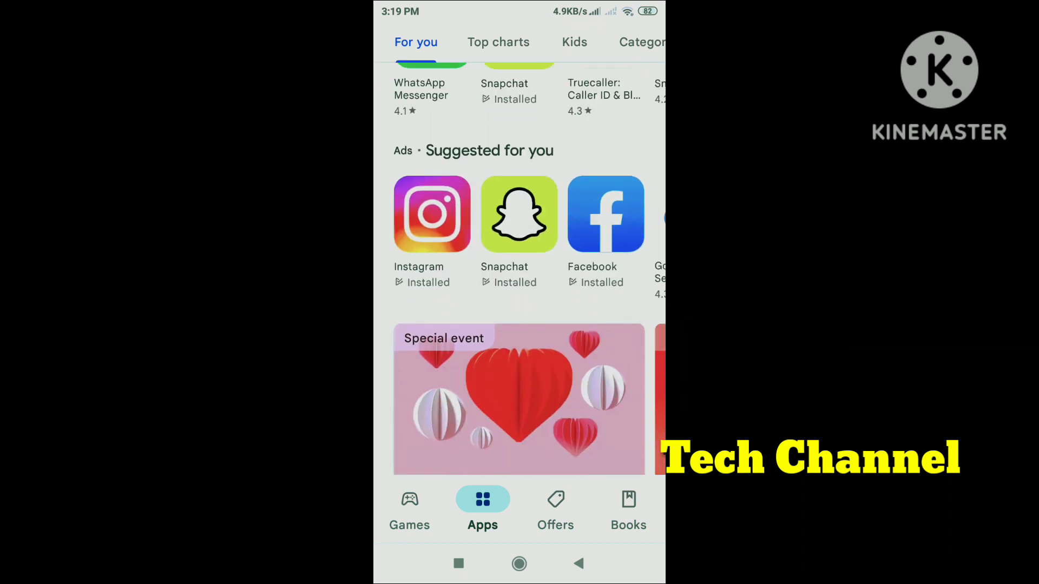
{"action": "scroll", "coordinate": [520, 325], "scroll_direction": "up", "scroll_amount": 3}
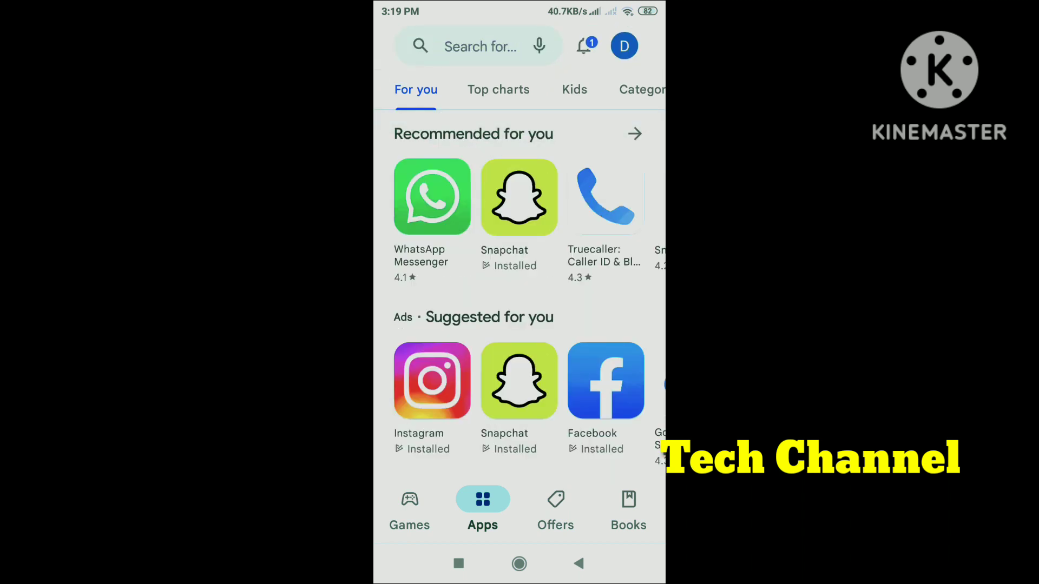
{"action": "left_click", "coordinate": [479, 46]}
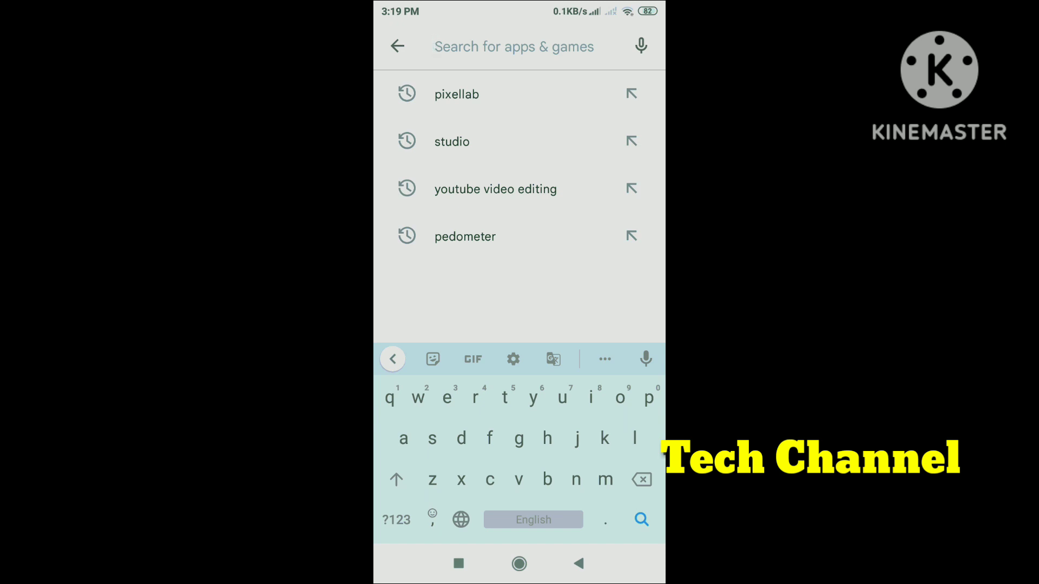
{"action": "type", "text": "NC"}
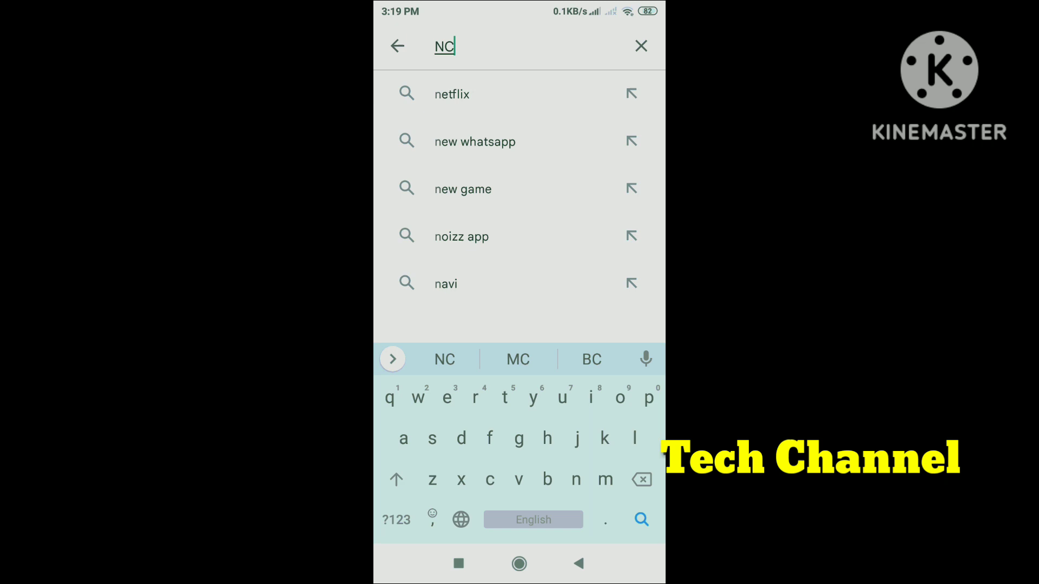
{"action": "type", "text": "ER"}
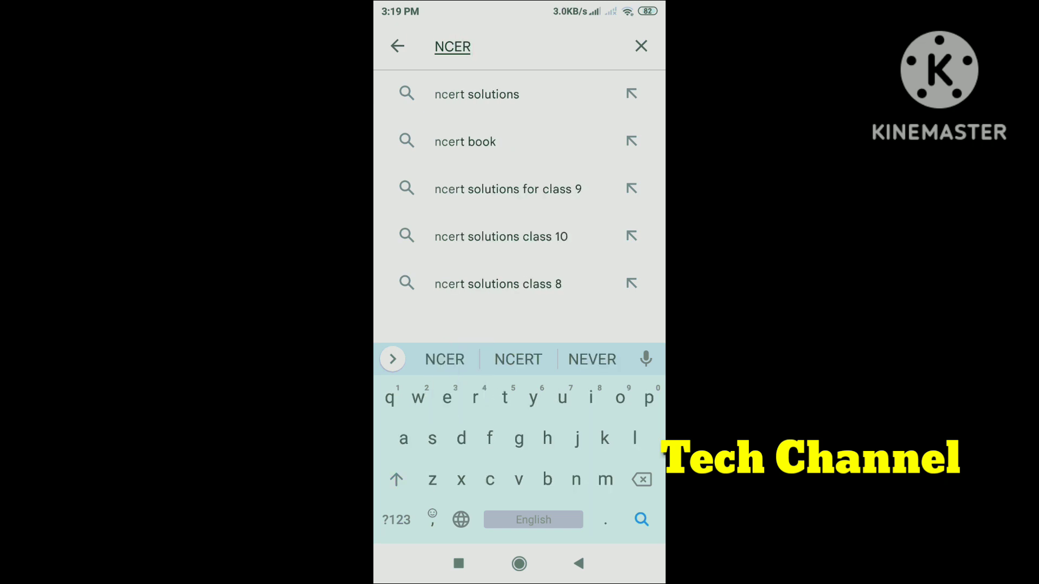
{"action": "type", "text": "T"}
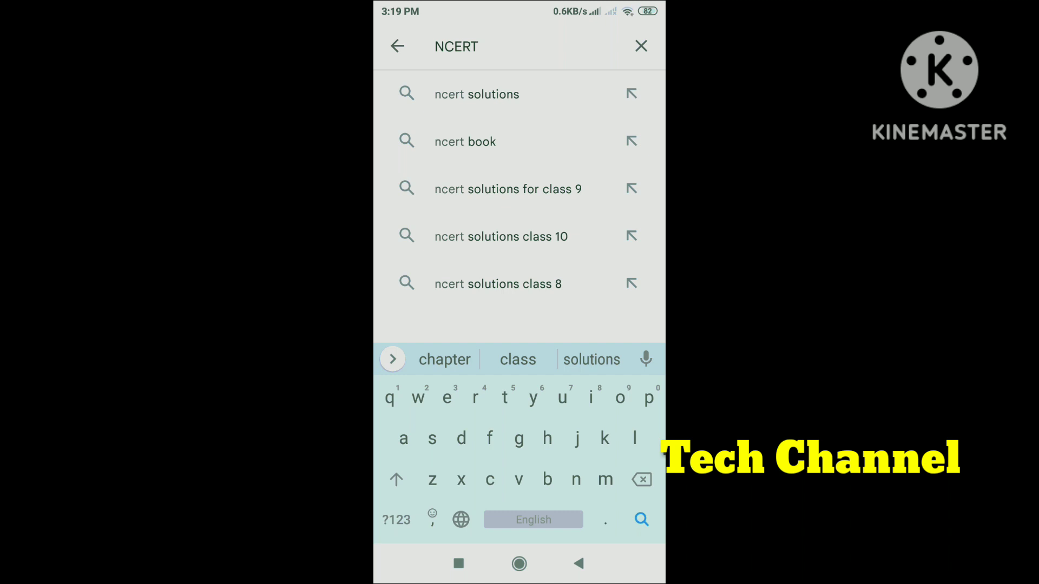
Submit the 'NCERT' search to list NCERT education apps.
{"action": "key", "text": "Return"}
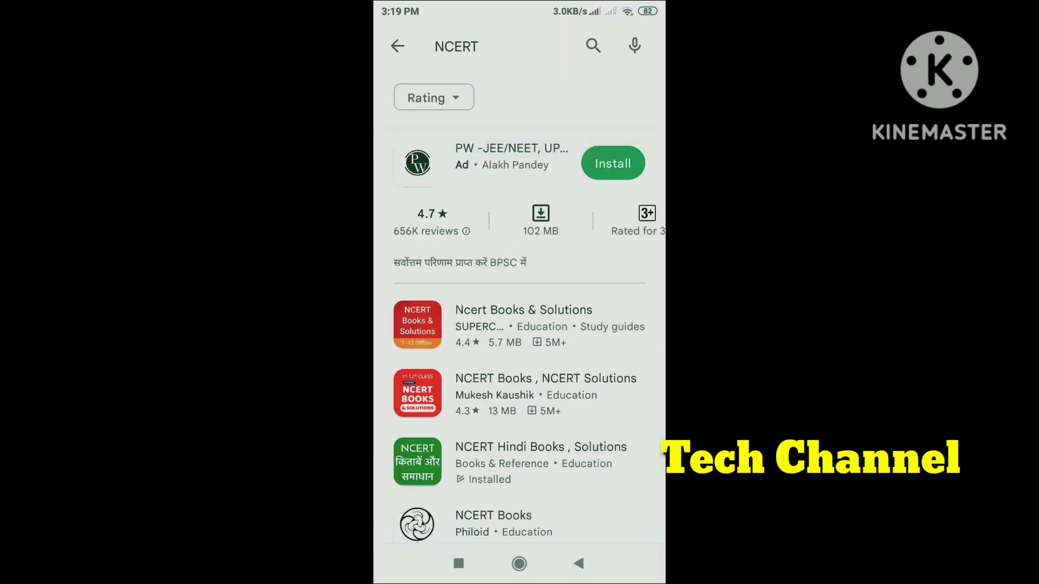
{"action": "scroll", "coordinate": [519, 342], "scroll_direction": "down", "scroll_amount": 5}
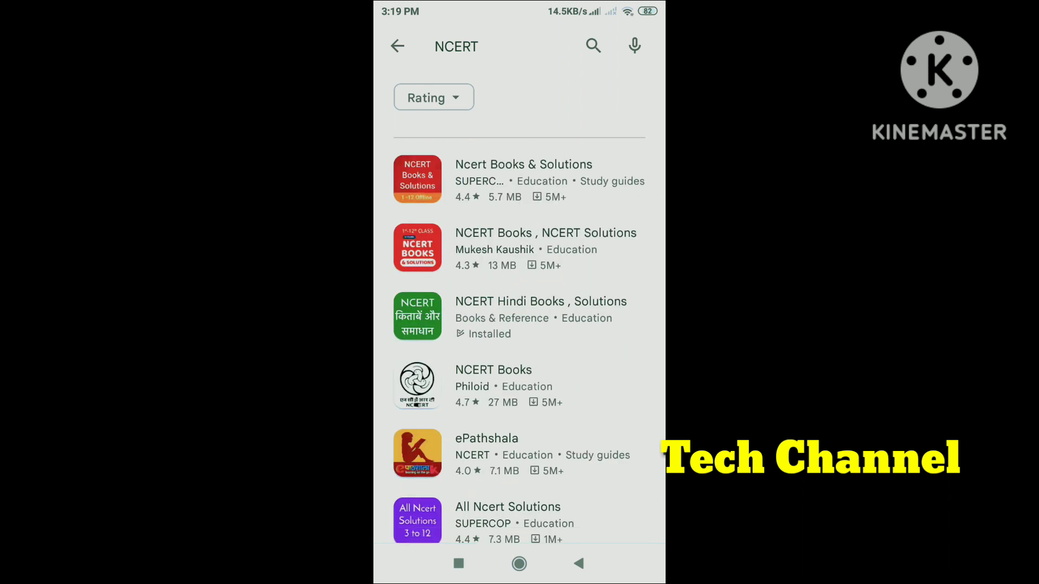
{"action": "scroll", "coordinate": [520, 342], "scroll_direction": "up", "scroll_amount": 5}
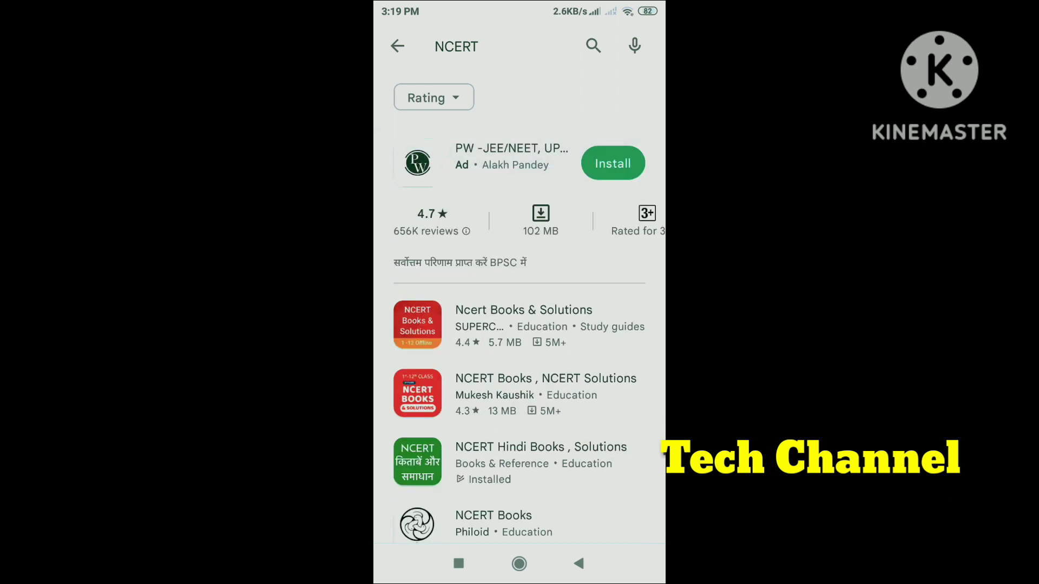
{"action": "scroll", "coordinate": [519, 341], "scroll_direction": "down", "scroll_amount": 2}
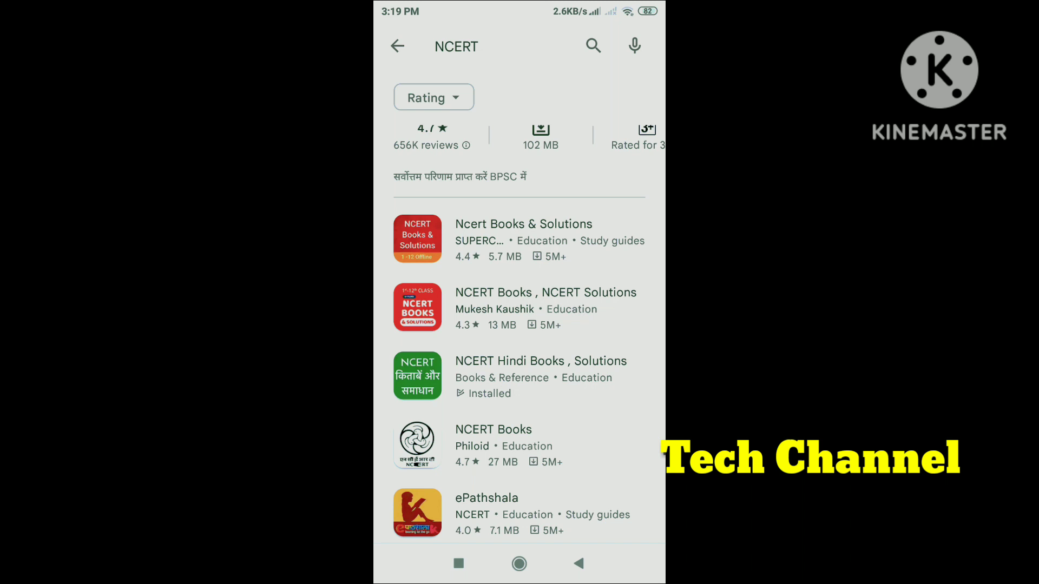
{"action": "left_click", "coordinate": [540, 376]}
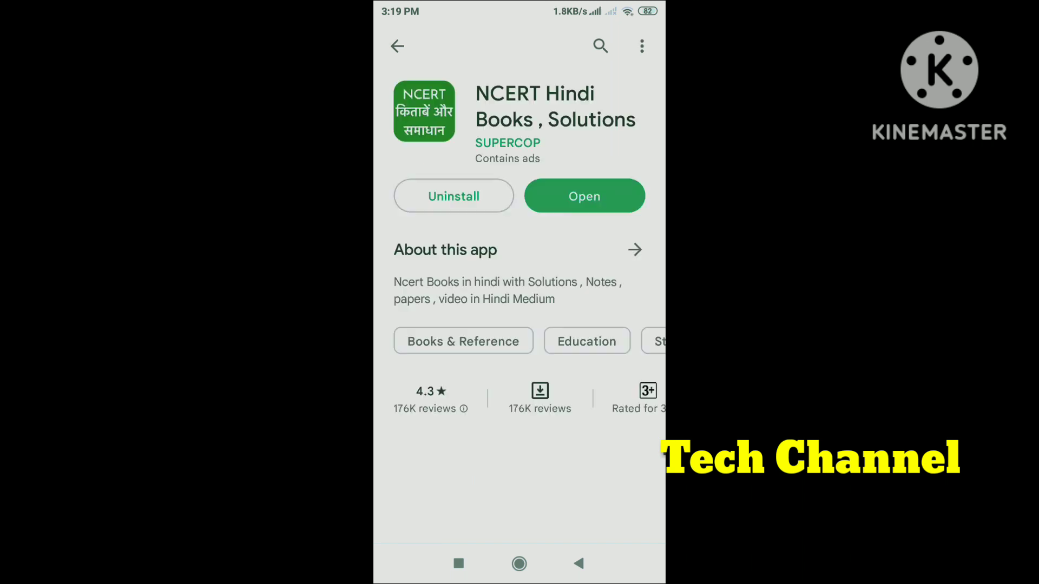
{"action": "scroll", "coordinate": [520, 324], "scroll_direction": "down", "scroll_amount": 2}
{"action": "scroll", "coordinate": [519, 325], "scroll_direction": "down", "scroll_amount": 5}
{"action": "scroll", "coordinate": [519, 324], "scroll_direction": "up", "scroll_amount": 5}
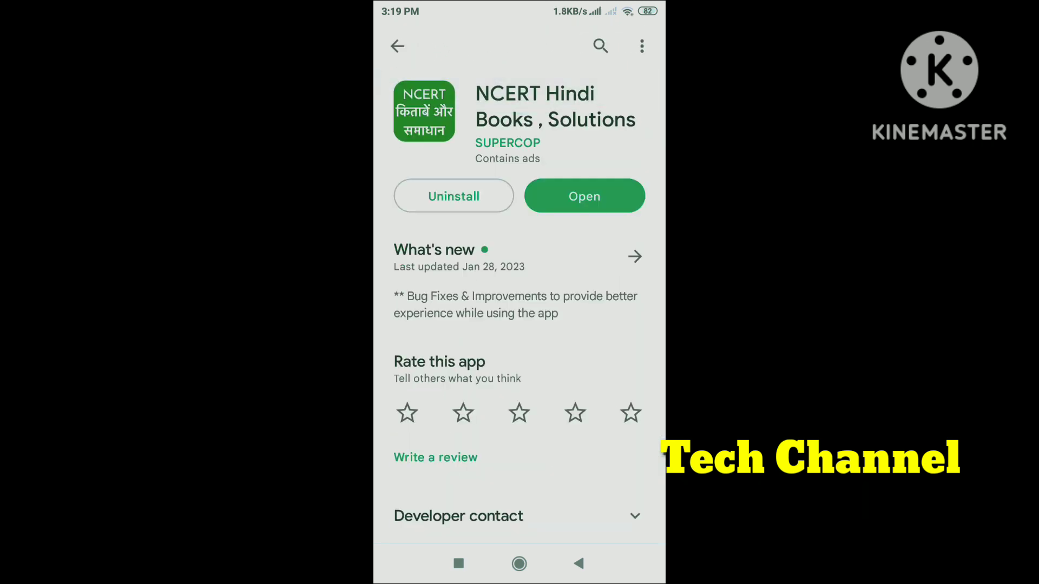
{"action": "scroll", "coordinate": [520, 324], "scroll_direction": "down", "scroll_amount": 2}
{"action": "scroll", "coordinate": [520, 325], "scroll_direction": "up", "scroll_amount": 2}
{"action": "scroll", "coordinate": [519, 325], "scroll_direction": "down", "scroll_amount": 1}
{"action": "scroll", "coordinate": [520, 324], "scroll_direction": "down", "scroll_amount": 1}
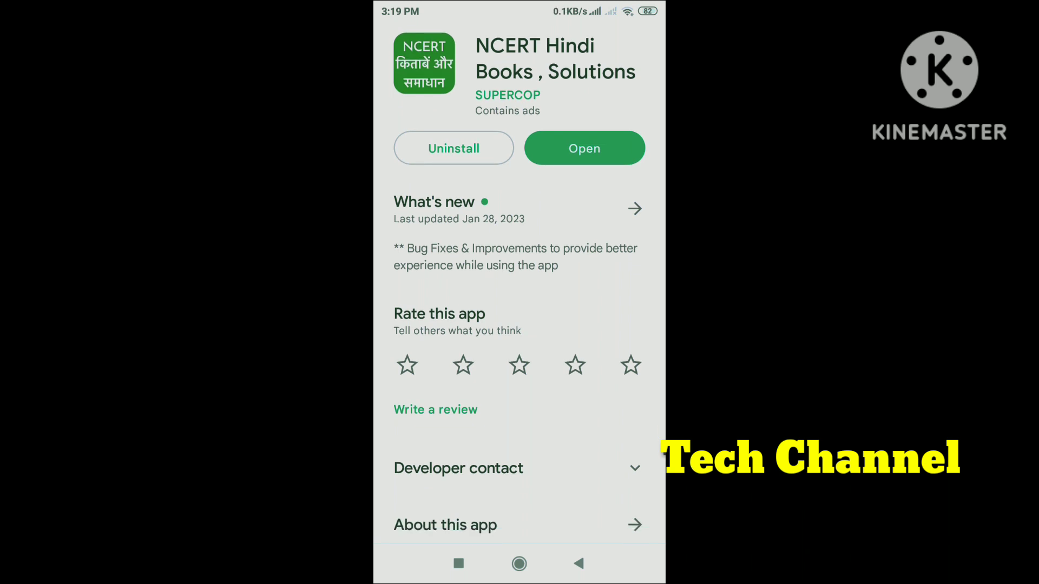
{"action": "scroll", "coordinate": [519, 324], "scroll_direction": "up", "scroll_amount": 1}
{"action": "scroll", "coordinate": [520, 325], "scroll_direction": "down", "scroll_amount": 2}
{"action": "scroll", "coordinate": [519, 325], "scroll_direction": "up", "scroll_amount": 2}
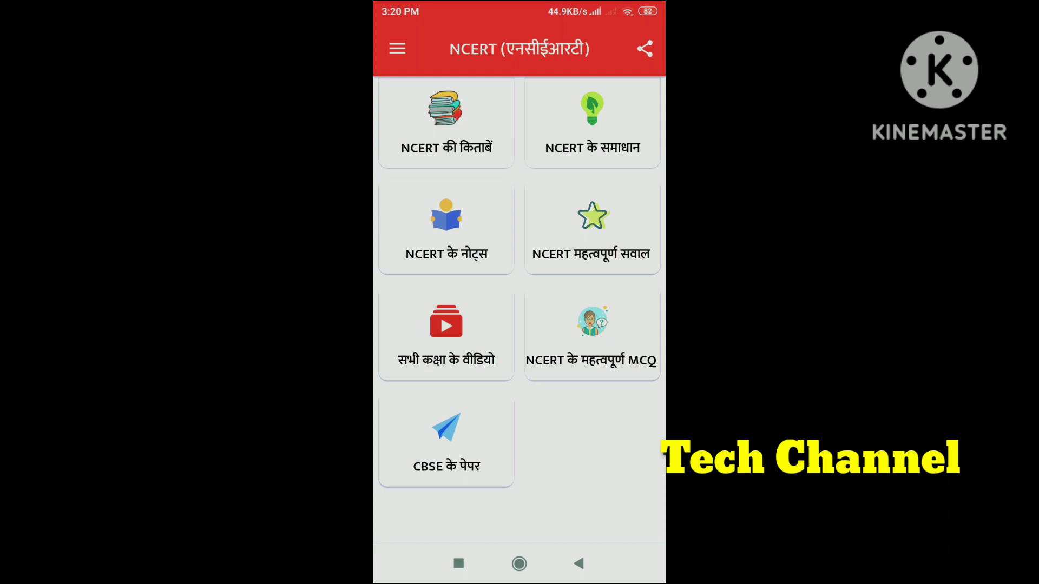
Go through 'CBSE के पेपर' and 'कक्षा 9 सेम्पल पेपर' to the 'हिन्दी(IX)' papers.
{"action": "left_click", "coordinate": [446, 443]}
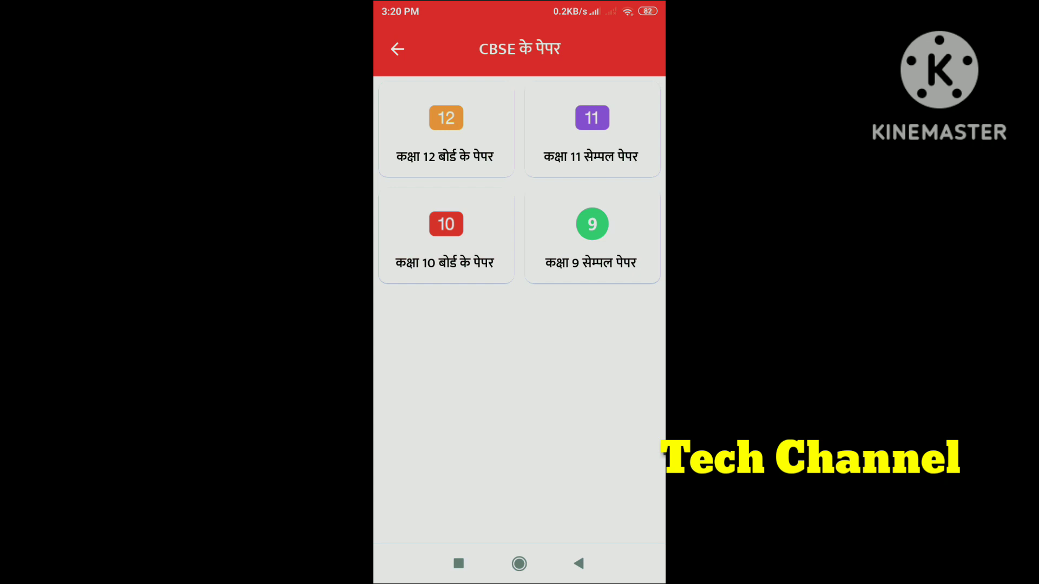
{"action": "left_click", "coordinate": [591, 235]}
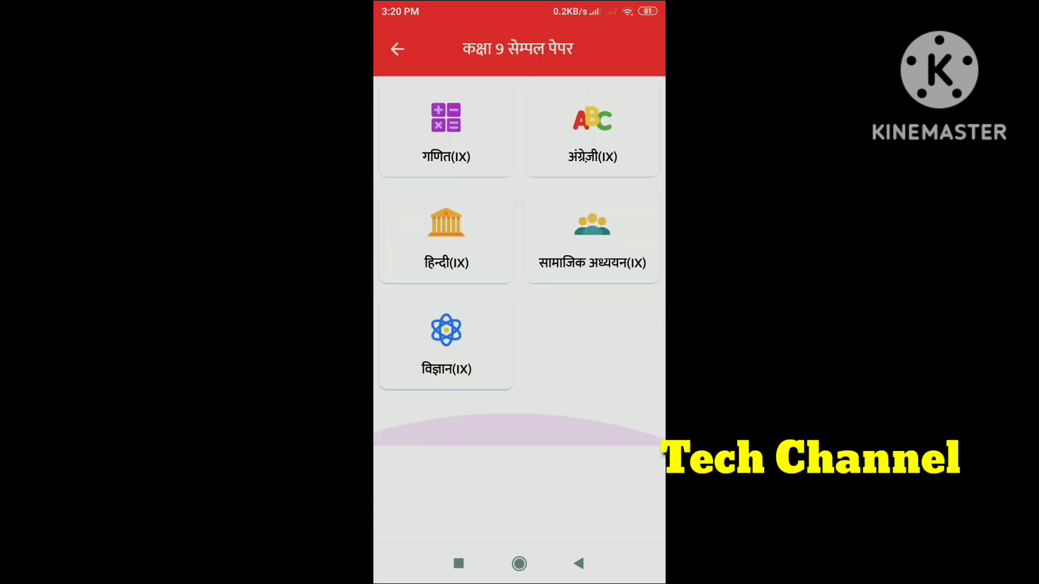
{"action": "scroll", "coordinate": [519, 244], "scroll_direction": "up", "scroll_amount": 2}
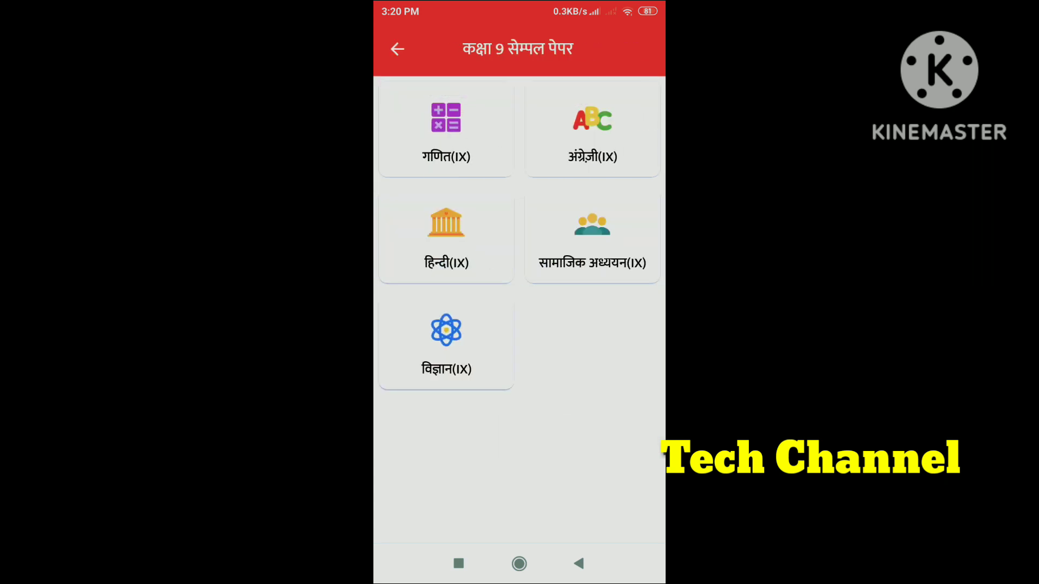
{"action": "left_click", "coordinate": [445, 235]}
{"action": "scroll", "coordinate": [519, 308], "scroll_direction": "down", "scroll_amount": 1}
{"action": "scroll", "coordinate": [520, 309], "scroll_direction": "up", "scroll_amount": 1}
Open Hindi-A पेपर 1 for offline reading, then close it to the Class 9 subjects.
{"action": "left_click", "coordinate": [520, 127]}
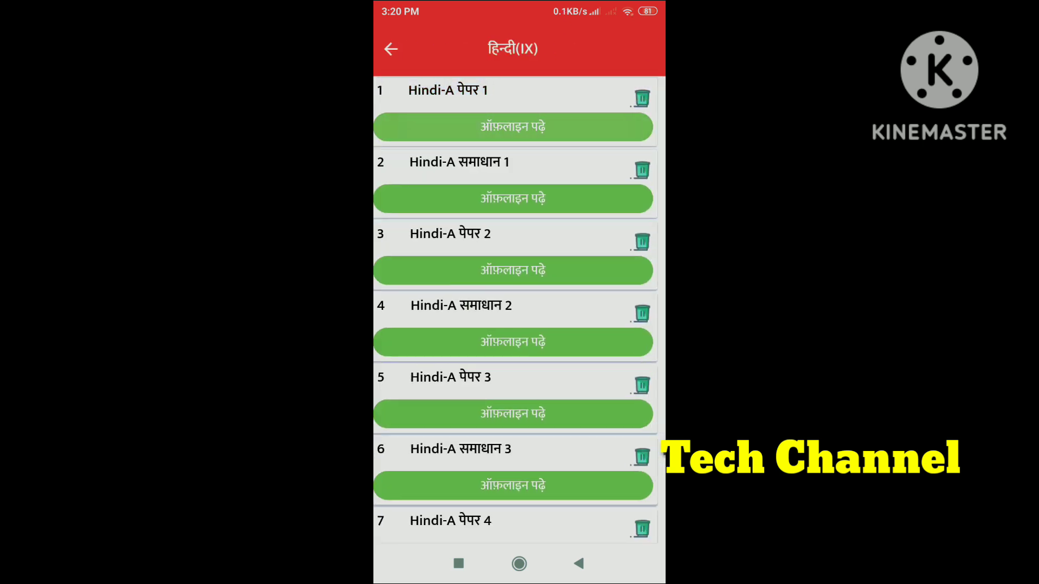
{"action": "scroll", "coordinate": [519, 309], "scroll_direction": "down", "scroll_amount": 2}
{"action": "scroll", "coordinate": [519, 308], "scroll_direction": "up", "scroll_amount": 2}
{"action": "scroll", "coordinate": [520, 90], "scroll_direction": "up", "scroll_amount": 5}
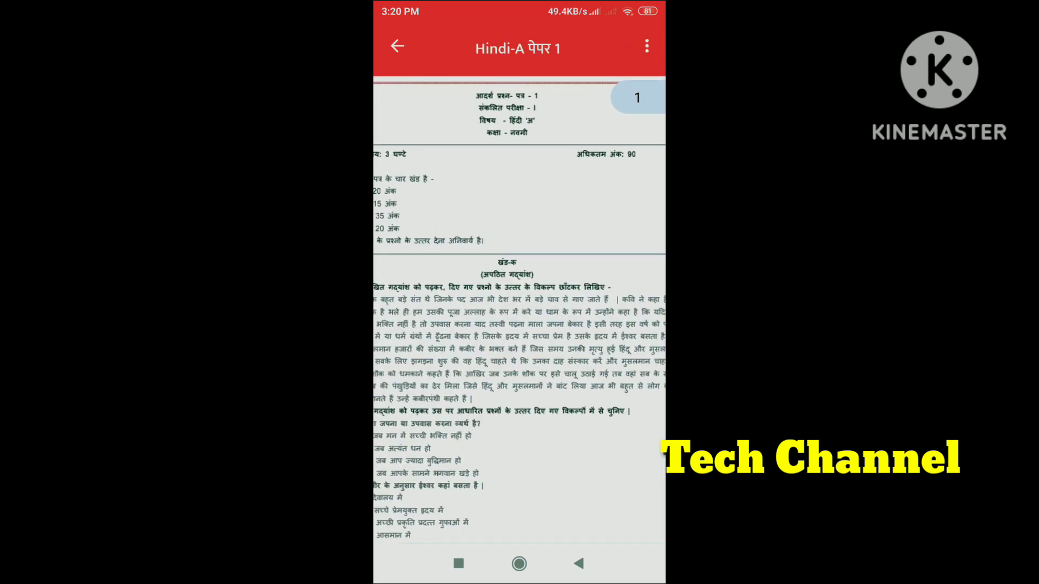
{"action": "scroll", "coordinate": [519, 309], "scroll_direction": "down", "scroll_amount": 5}
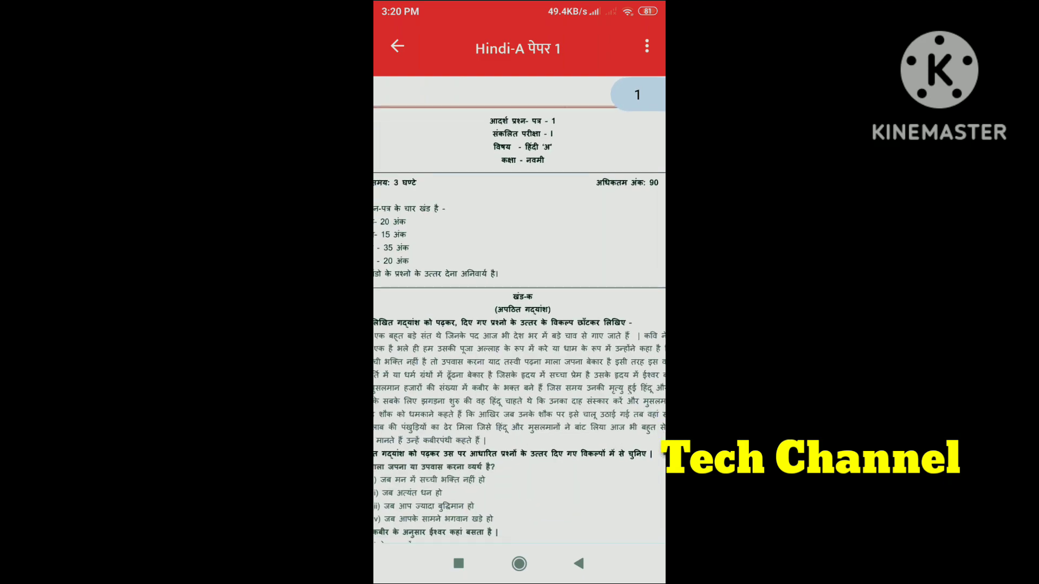
{"action": "scroll", "coordinate": [520, 309], "scroll_direction": "down", "scroll_amount": 3}
{"action": "scroll", "coordinate": [520, 308], "scroll_direction": "down", "scroll_amount": 5}
{"action": "scroll", "coordinate": [520, 309], "scroll_direction": "down", "scroll_amount": 5}
{"action": "scroll", "coordinate": [519, 309], "scroll_direction": "down", "scroll_amount": 5}
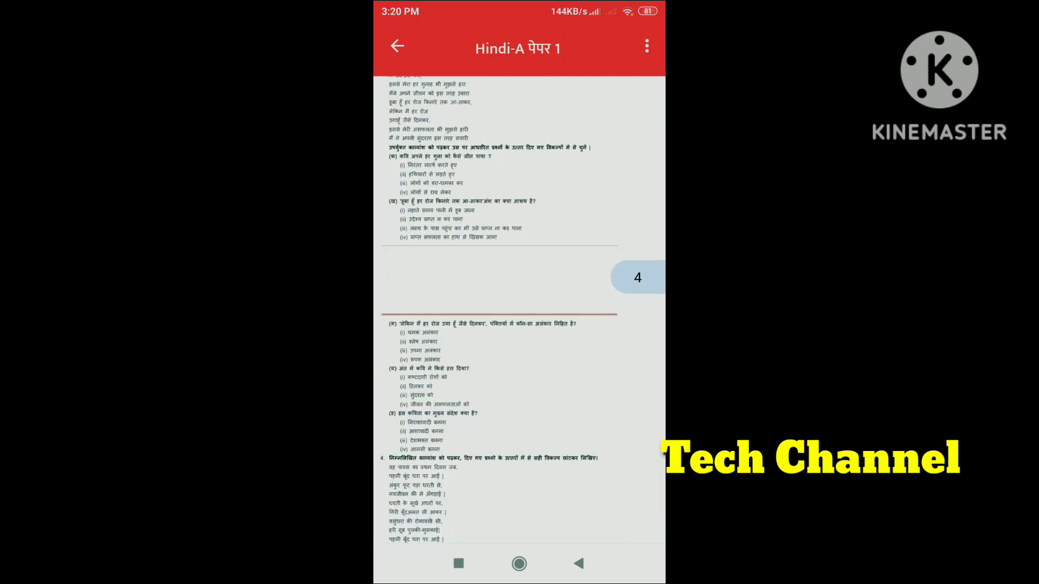
{"action": "scroll", "coordinate": [520, 308], "scroll_direction": "down", "scroll_amount": 5}
{"action": "scroll", "coordinate": [520, 308], "scroll_direction": "down", "scroll_amount": 5}
{"action": "scroll", "coordinate": [520, 309], "scroll_direction": "down", "scroll_amount": 5}
{"action": "scroll", "coordinate": [519, 309], "scroll_direction": "down", "scroll_amount": 5}
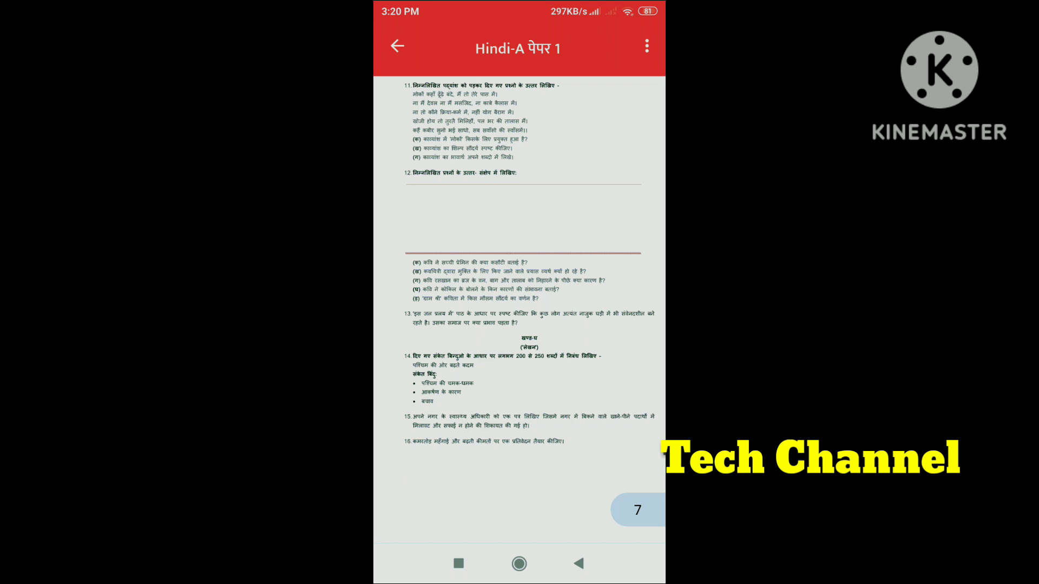
{"action": "scroll", "coordinate": [519, 309], "scroll_direction": "down", "scroll_amount": 3}
{"action": "key", "text": "Escape"}
{"action": "key", "text": "Escape"}
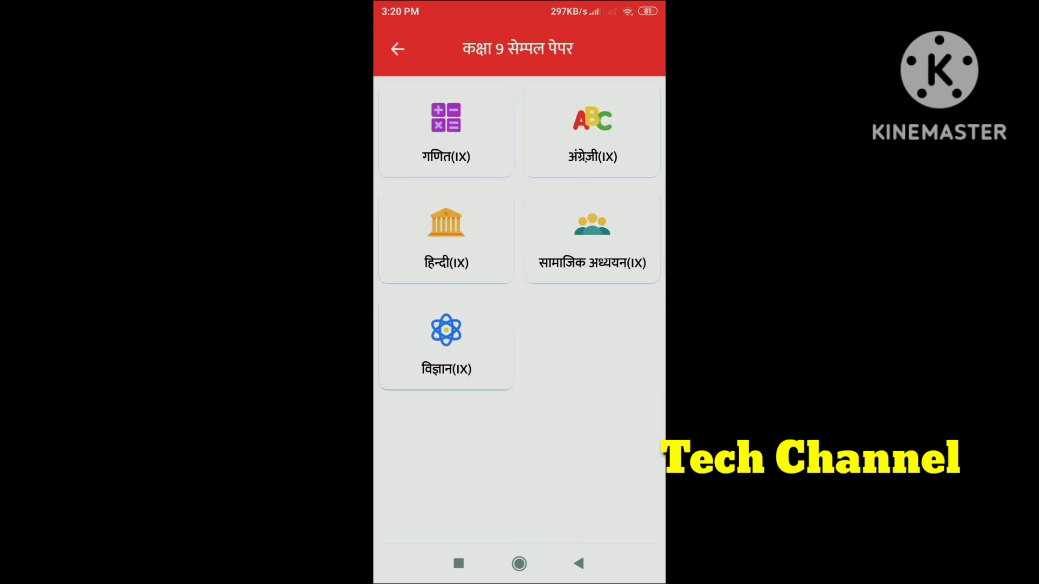
{"action": "left_click", "coordinate": [446, 130]}
{"action": "scroll", "coordinate": [519, 308], "scroll_direction": "down", "scroll_amount": 2}
{"action": "scroll", "coordinate": [519, 309], "scroll_direction": "up", "scroll_amount": 2}
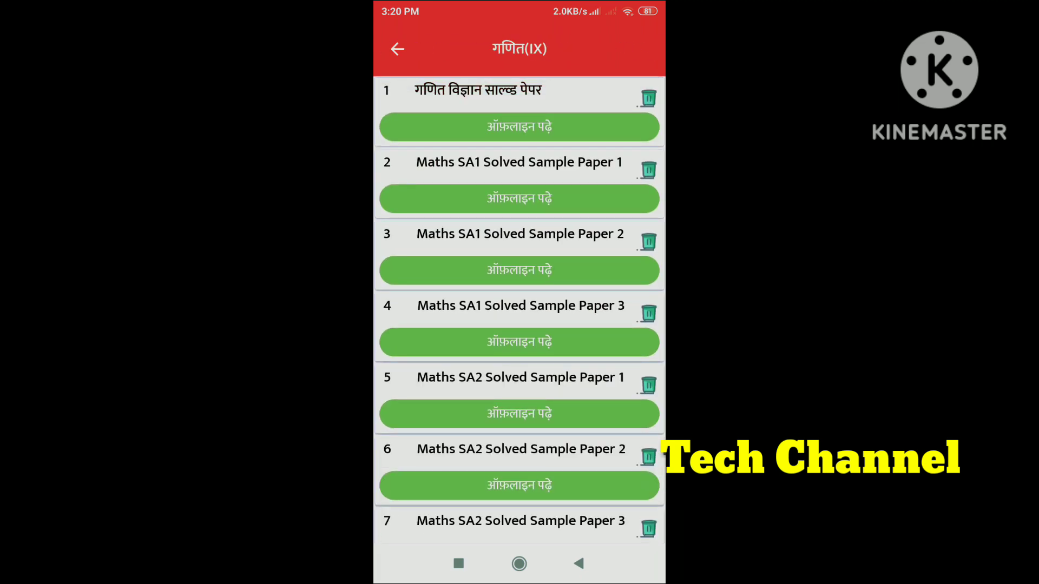
{"action": "key", "text": "Escape"}
{"action": "left_click_drag", "start_coordinate": [519, 5], "coordinate": [520, 325]}
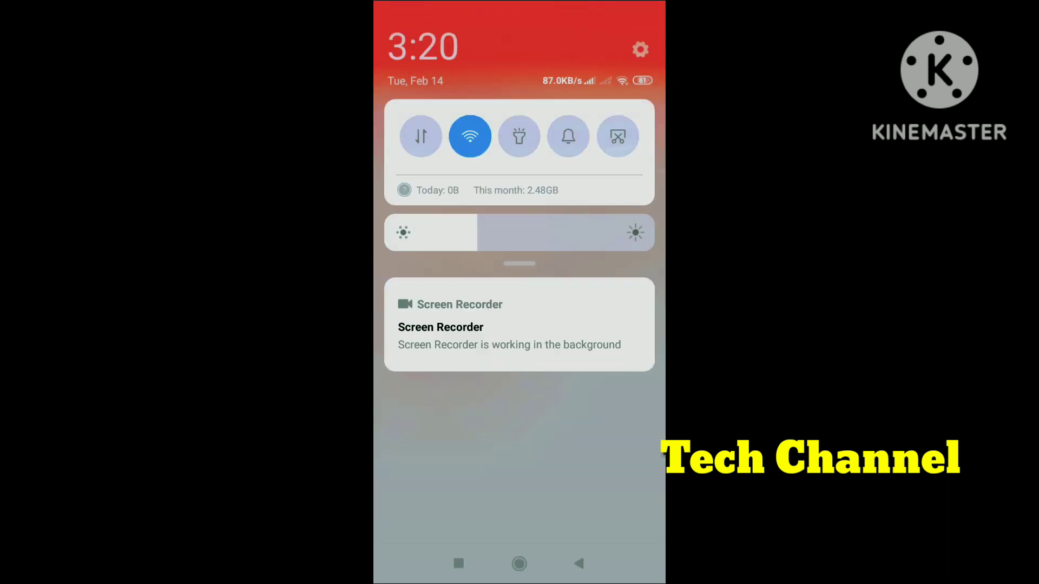
{"action": "left_click_drag", "start_coordinate": [519, 406], "coordinate": [520, 82]}
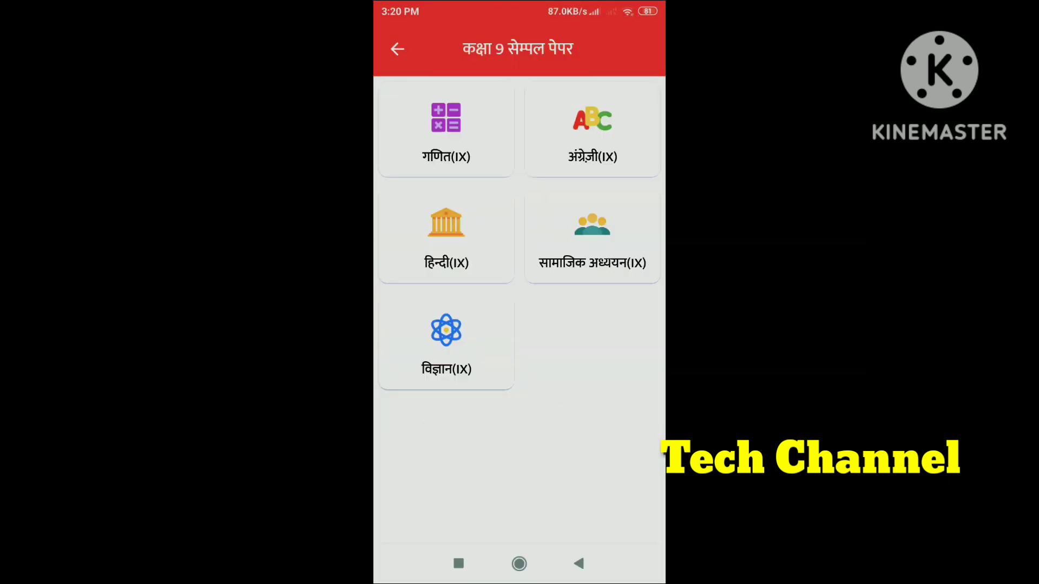
{"action": "scroll", "coordinate": [520, 325], "scroll_direction": "down", "scroll_amount": 1}
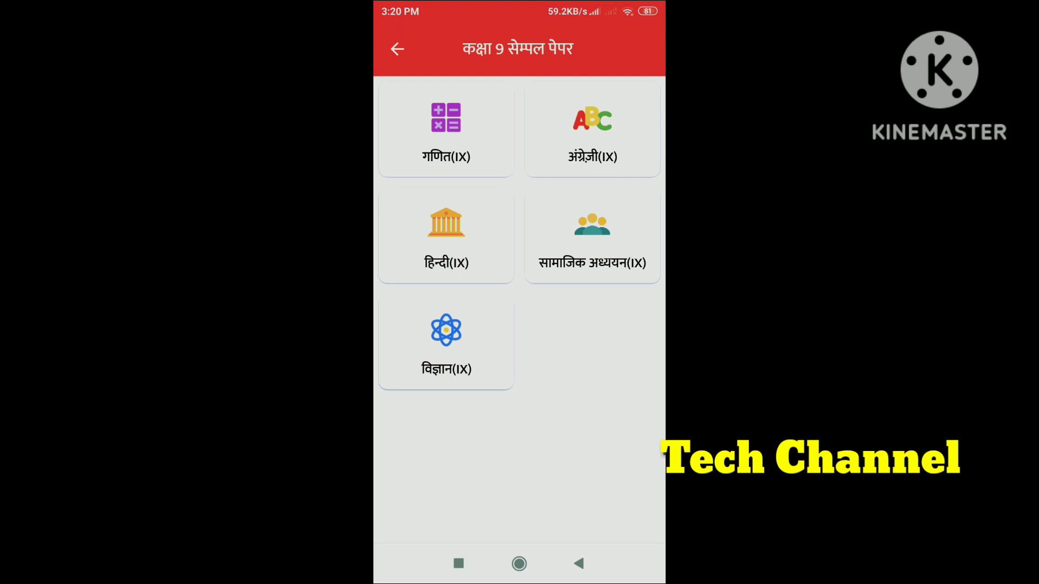